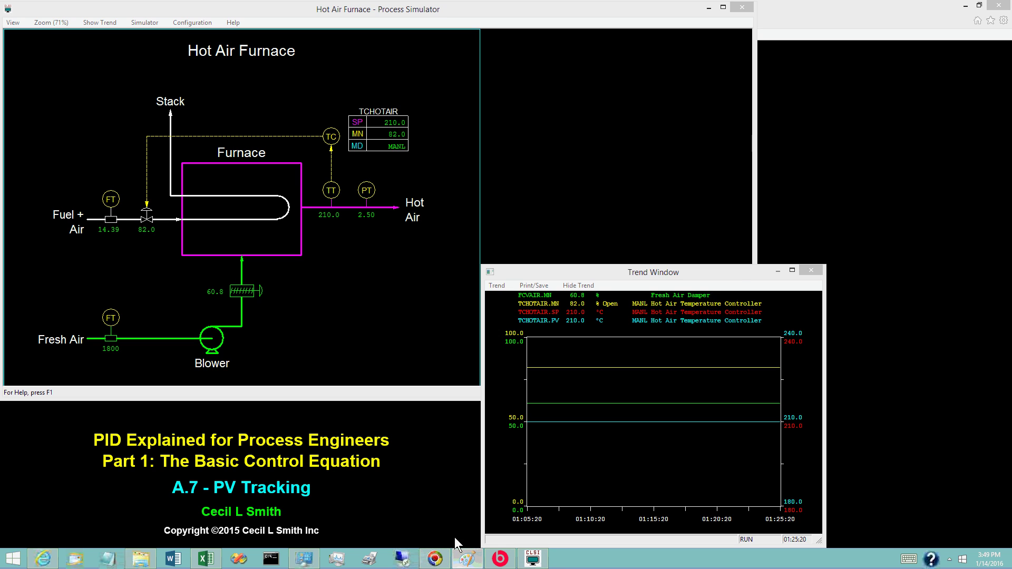
- Leave the PvTracking notes and open TCHOTAIR's Block Configuration from the PID Control Block's Parameters menu
click(467, 558)
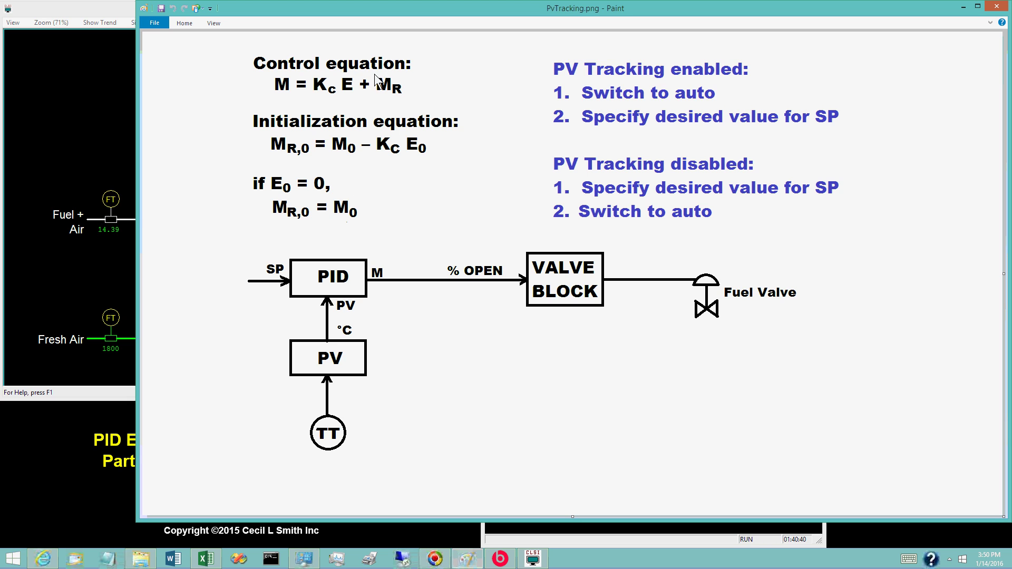
click(964, 7)
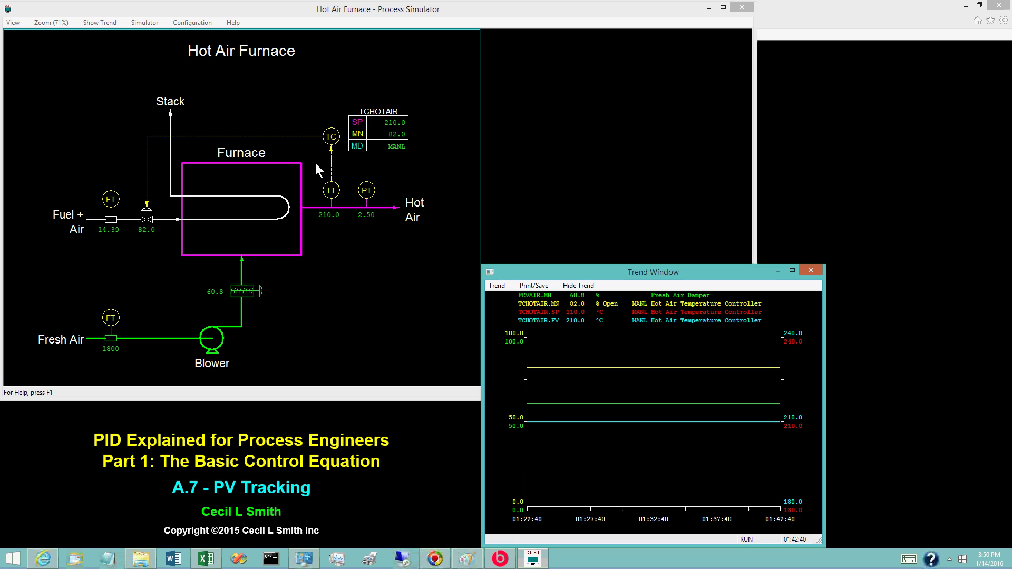
click(334, 138)
click(715, 50)
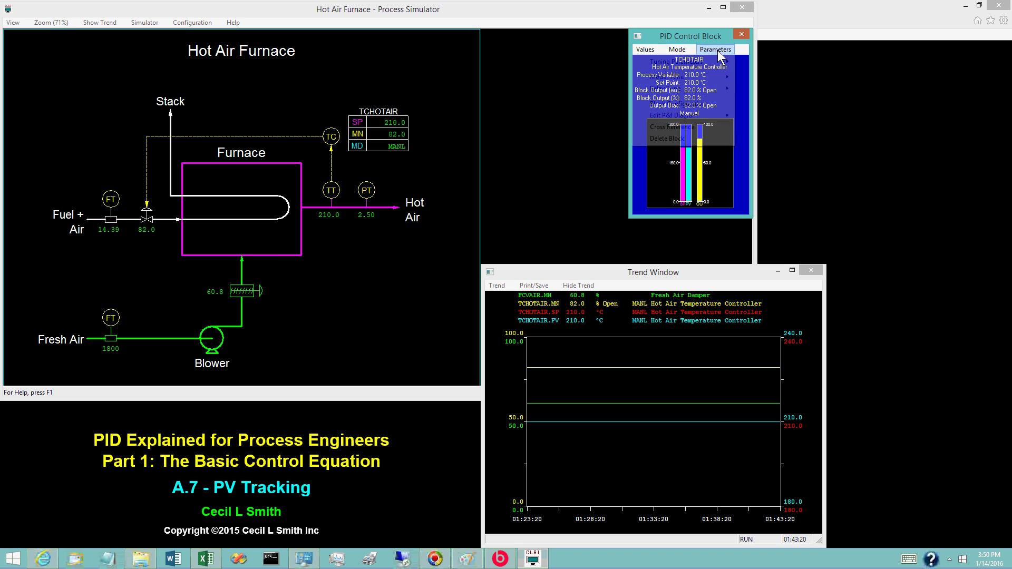
mouse_move(694, 63)
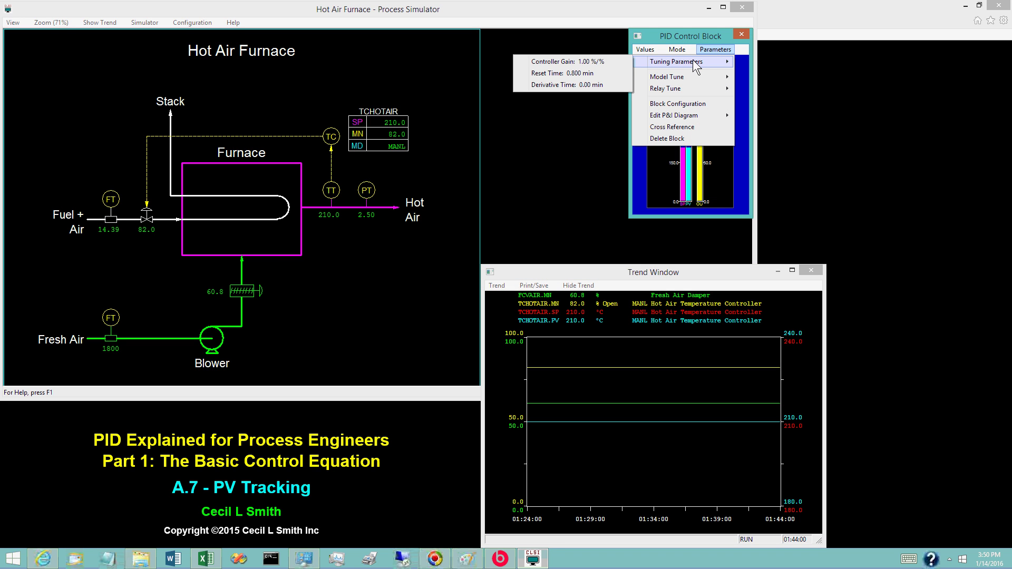
click(686, 102)
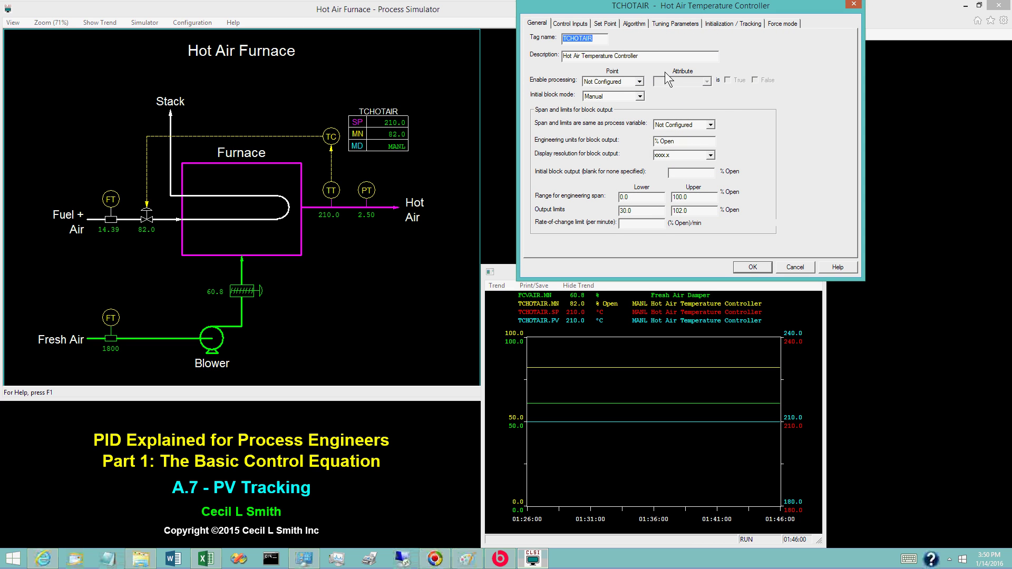
- Review the Set Point tab, then Tuning Parameters: gain 1.000 %/%, reset 0.8000 min, derivative 0.000 min
click(604, 24)
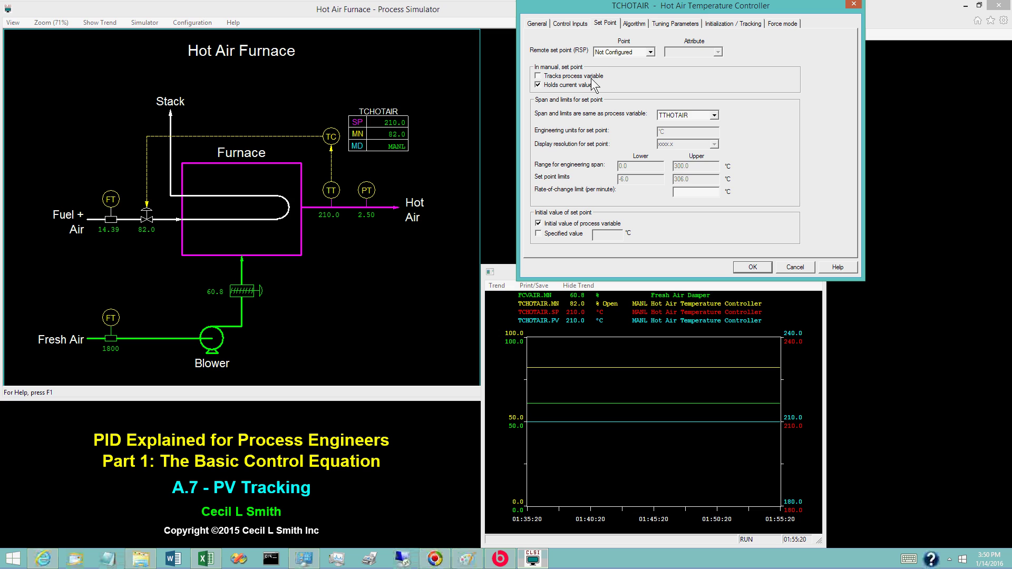
click(677, 29)
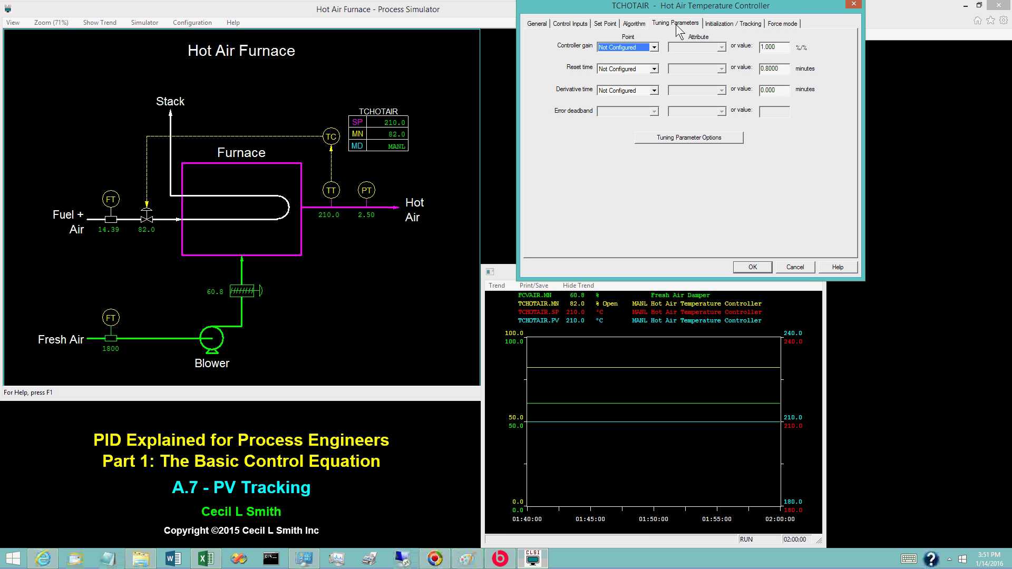
- Cancel the TCHOTAIR configuration unchanged and bring the PvTracking.png notes in Paint back up
click(802, 269)
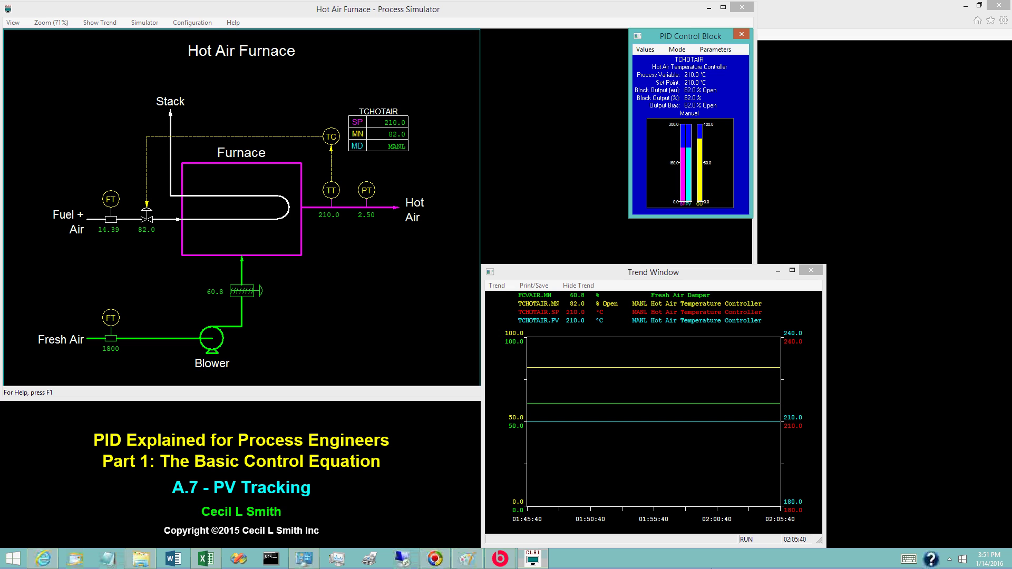
click(466, 559)
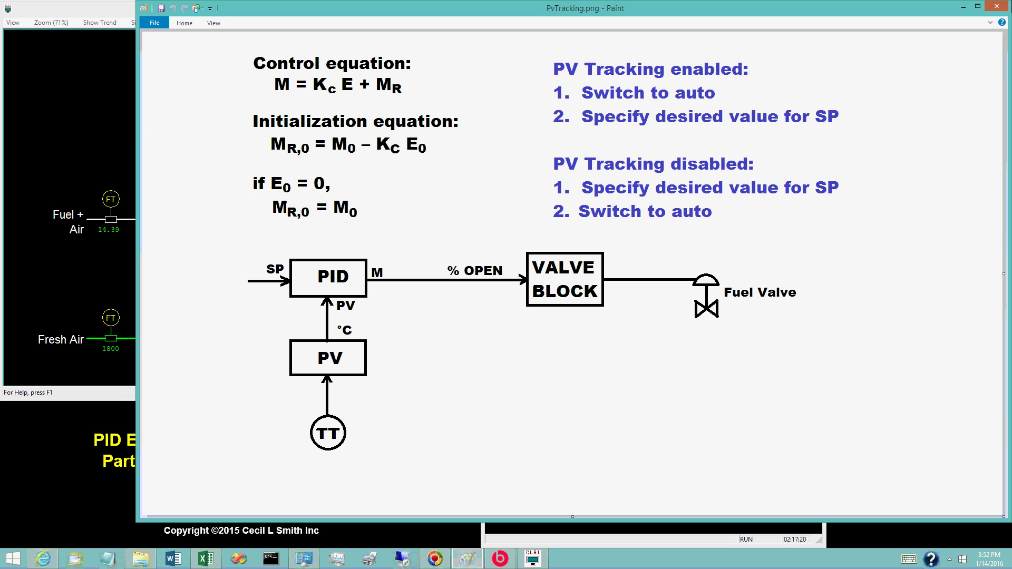
- Return to the simulator and enter 220 as TCHOTAIR's new set point while it stays in manual
click(963, 6)
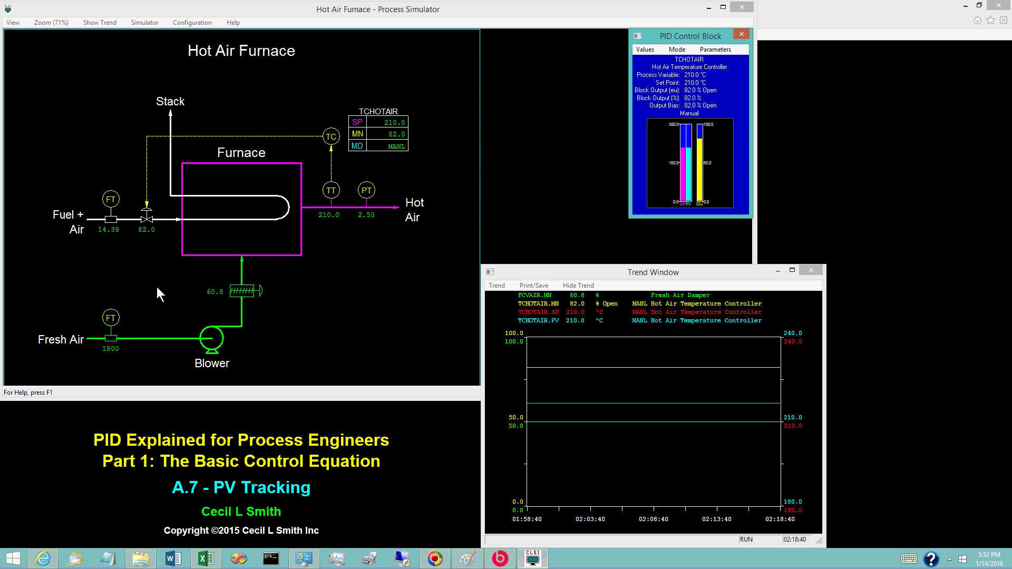
click(395, 122)
text(220)
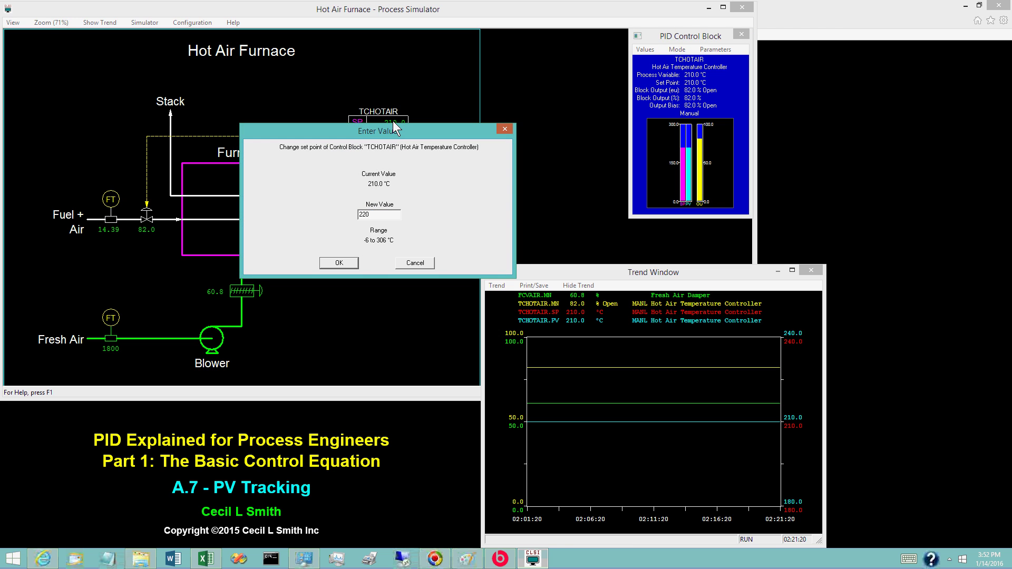
key(Return)
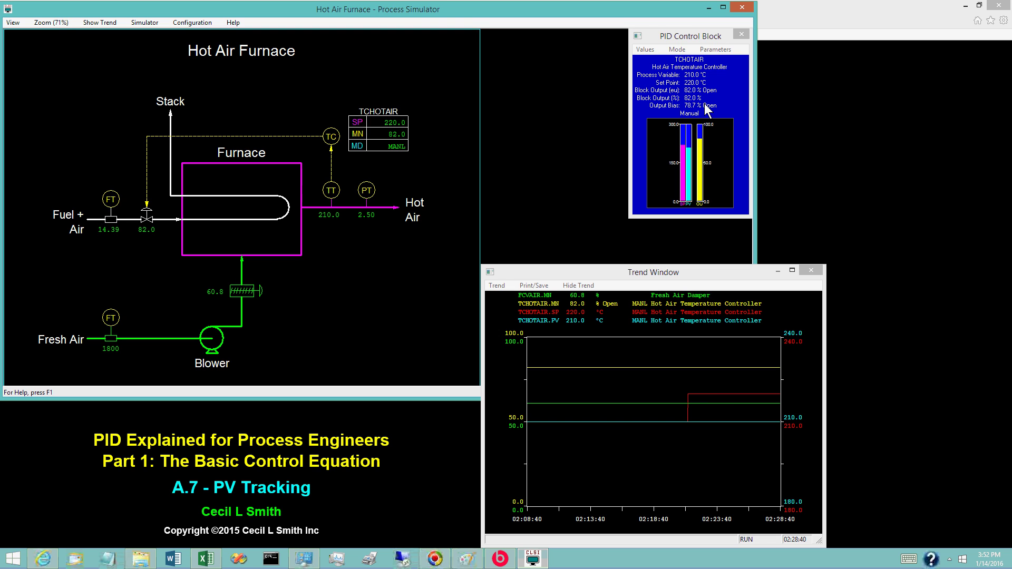
- Confirm TCHOTAIR's mode switch to automatic so the temperature climbs to 220 °C
click(396, 145)
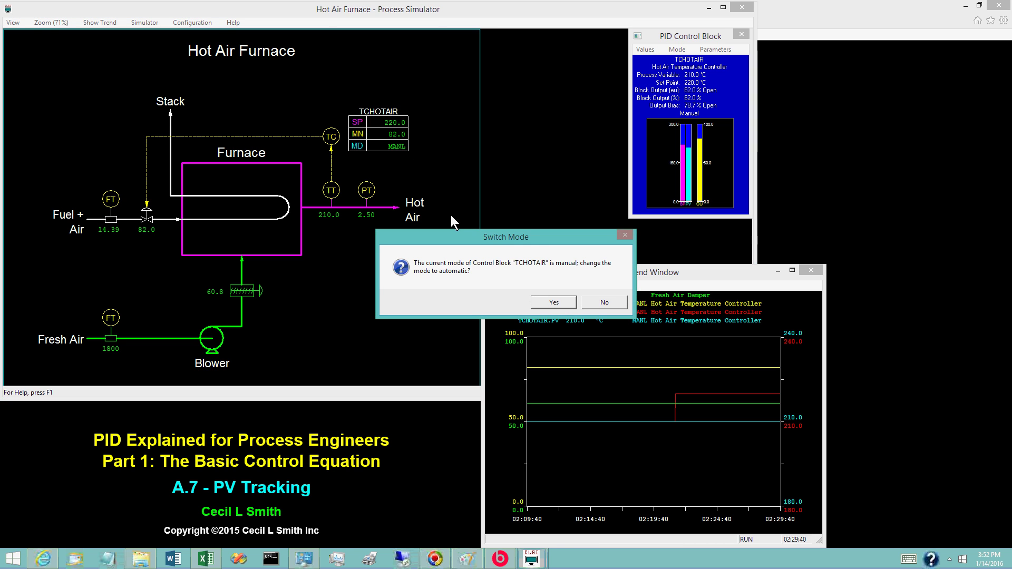
click(554, 303)
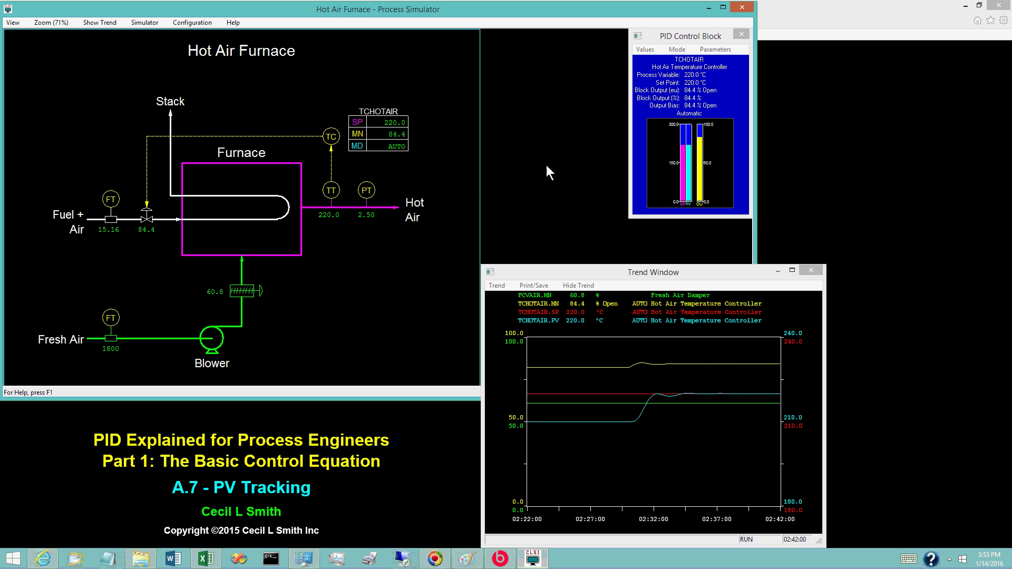
- Switch TCHOTAIR back to manual and enable 'Tracks process variable' on its Set Point configuration tab
click(399, 148)
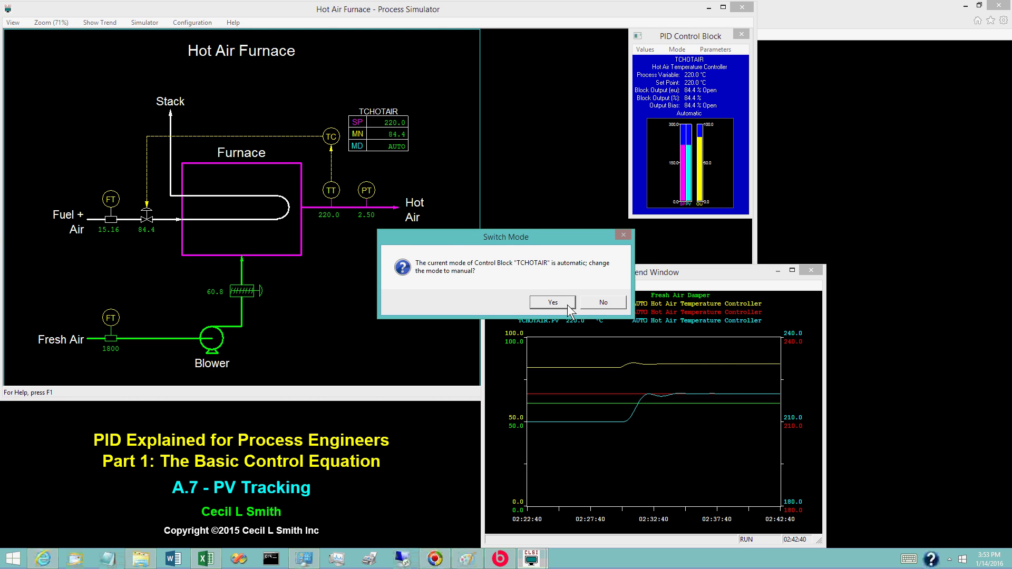
click(553, 302)
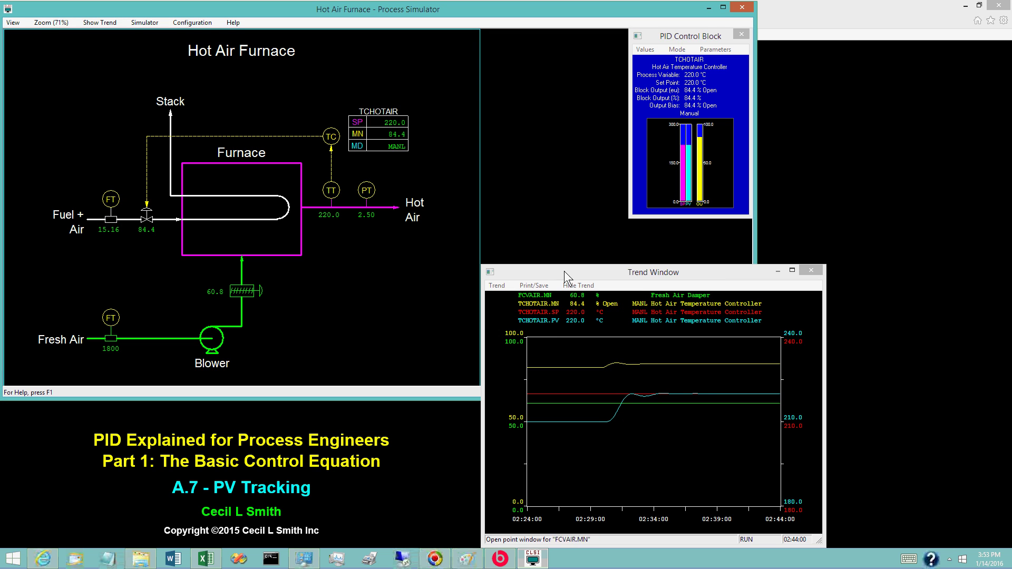
click(707, 49)
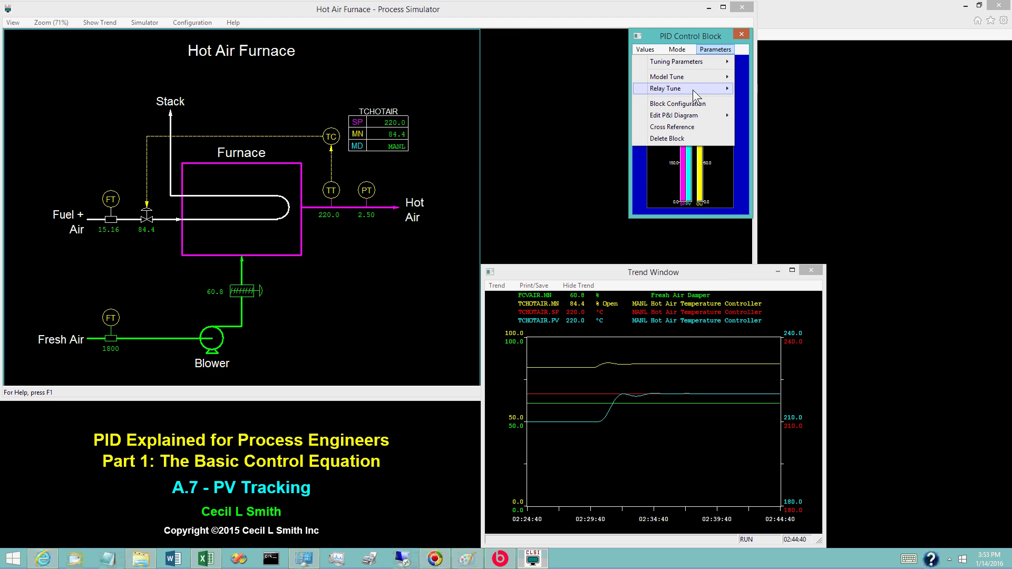
click(685, 104)
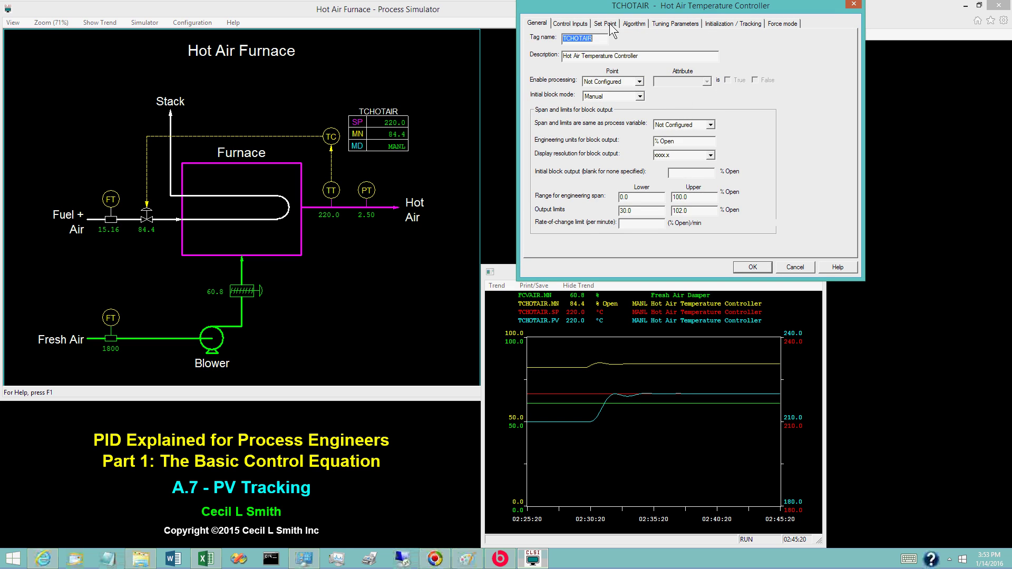
click(604, 25)
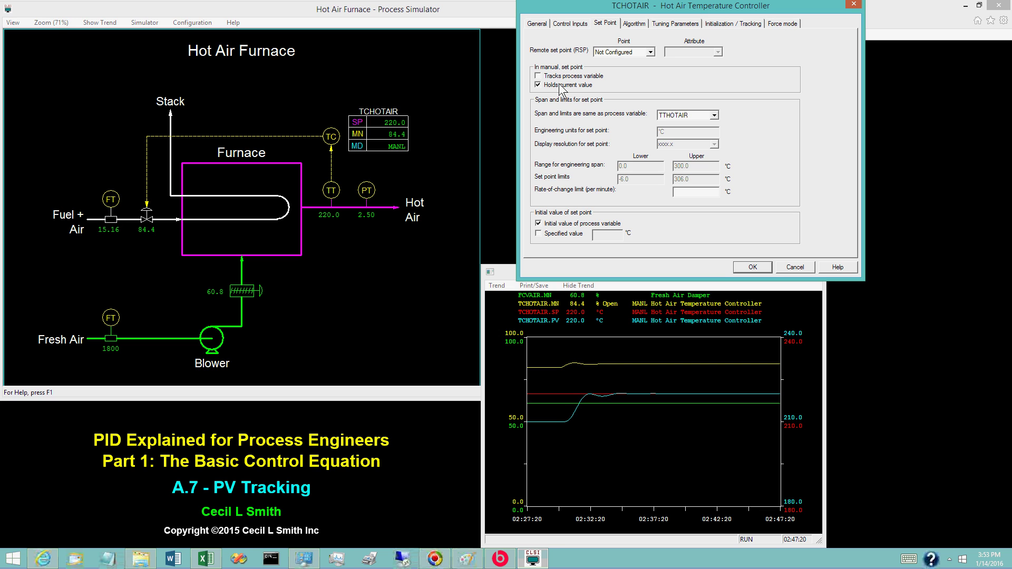
click(539, 77)
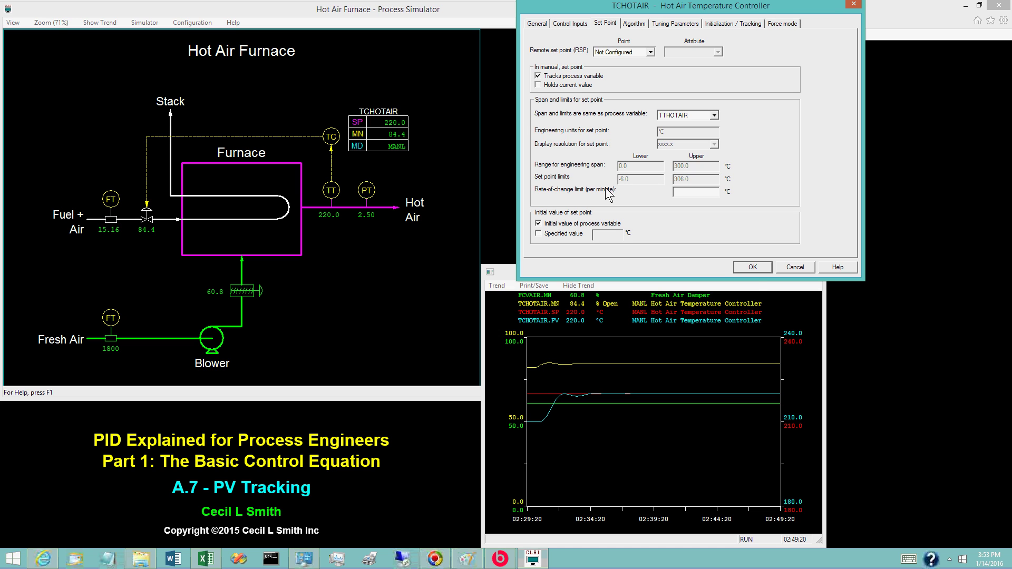
click(753, 267)
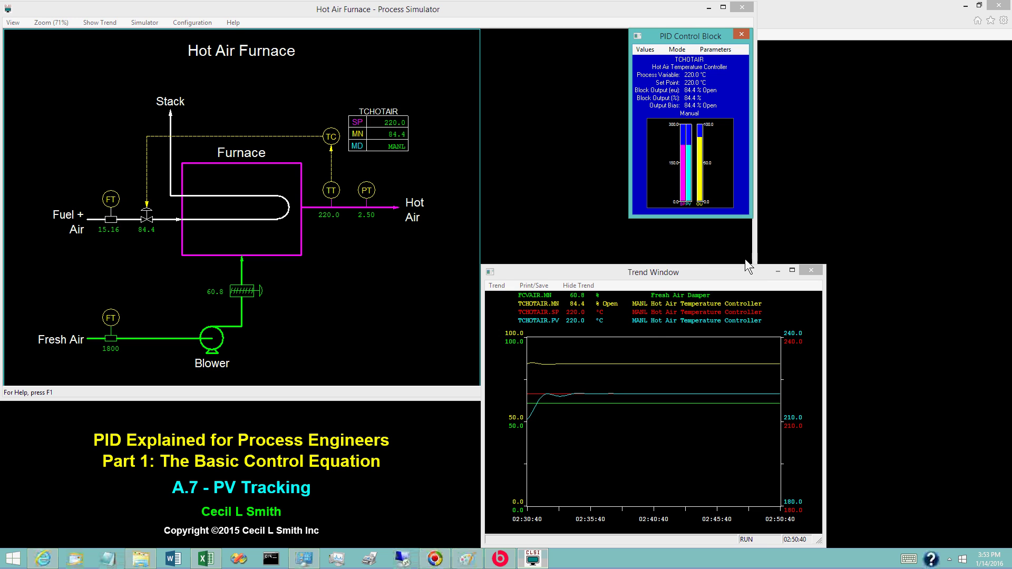
click(392, 125)
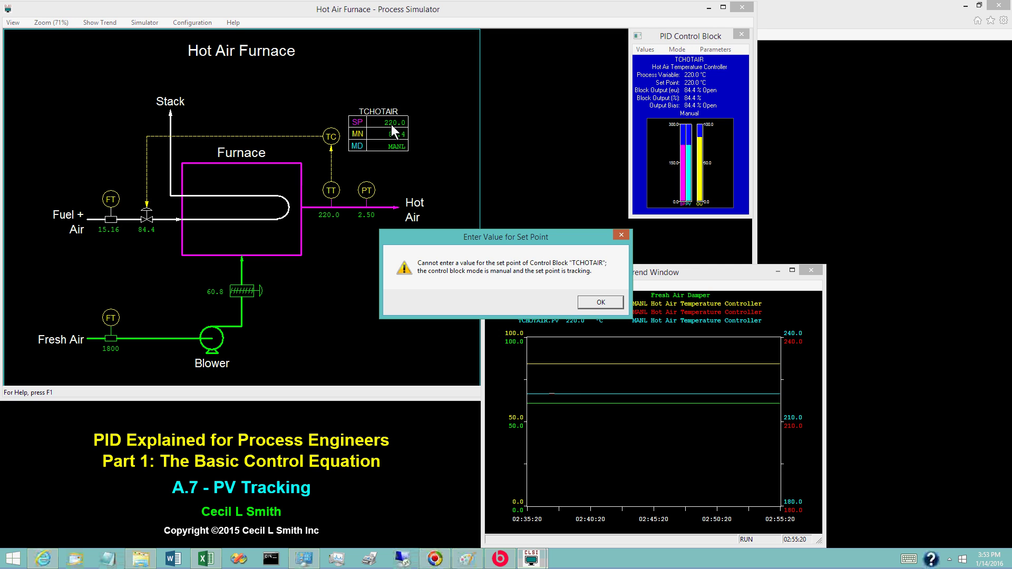
click(594, 301)
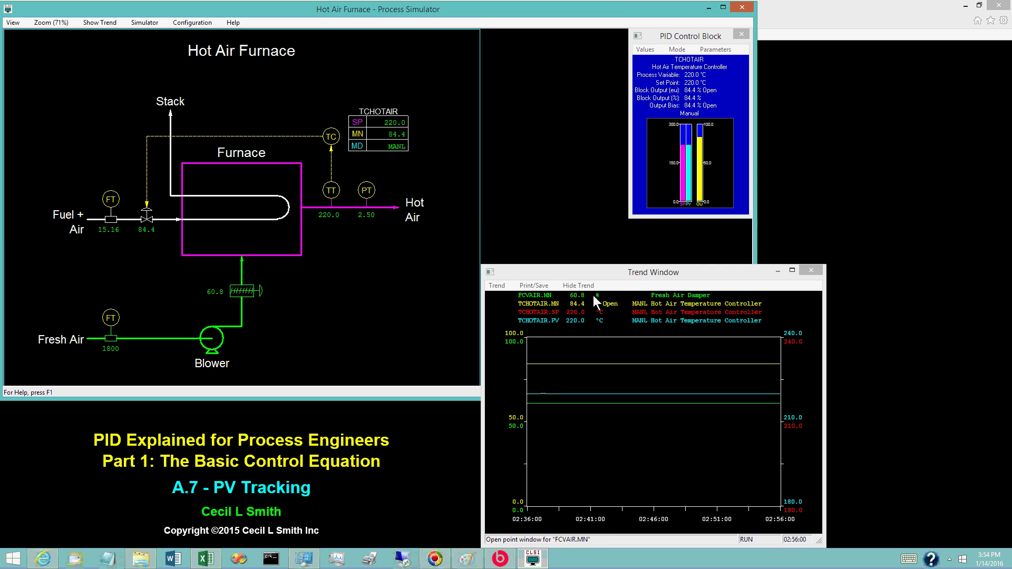
- Set the fresh air damper output to 65.8% and watch temperature and set point fall to 209.2 °C
click(217, 291)
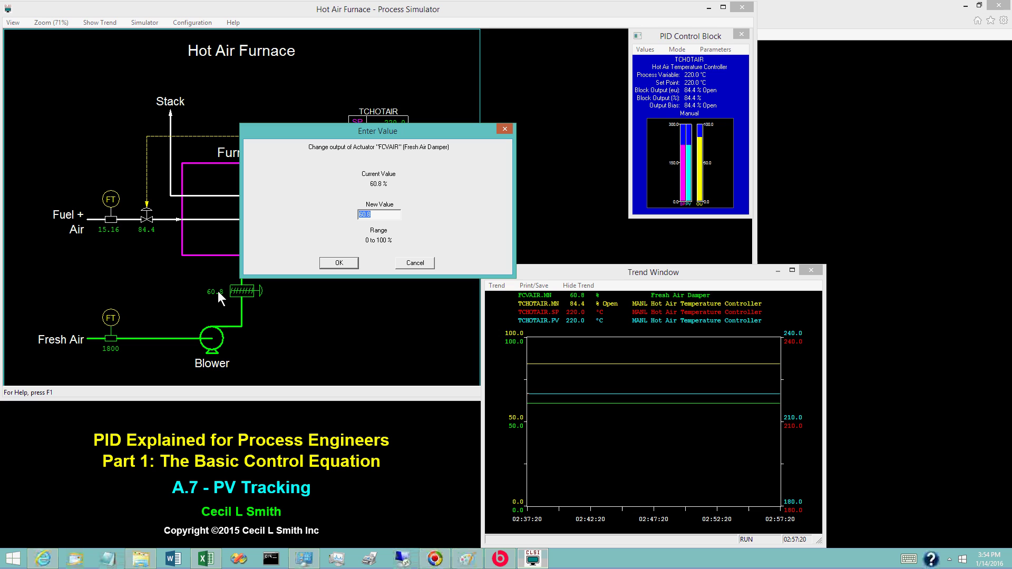
text(65.)
click(331, 267)
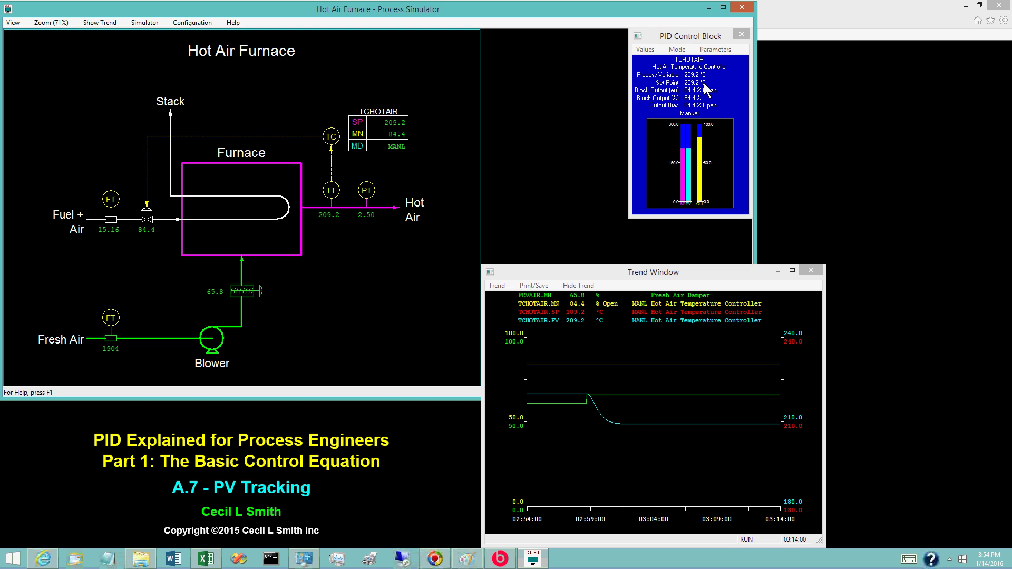
click(527, 519)
click(467, 560)
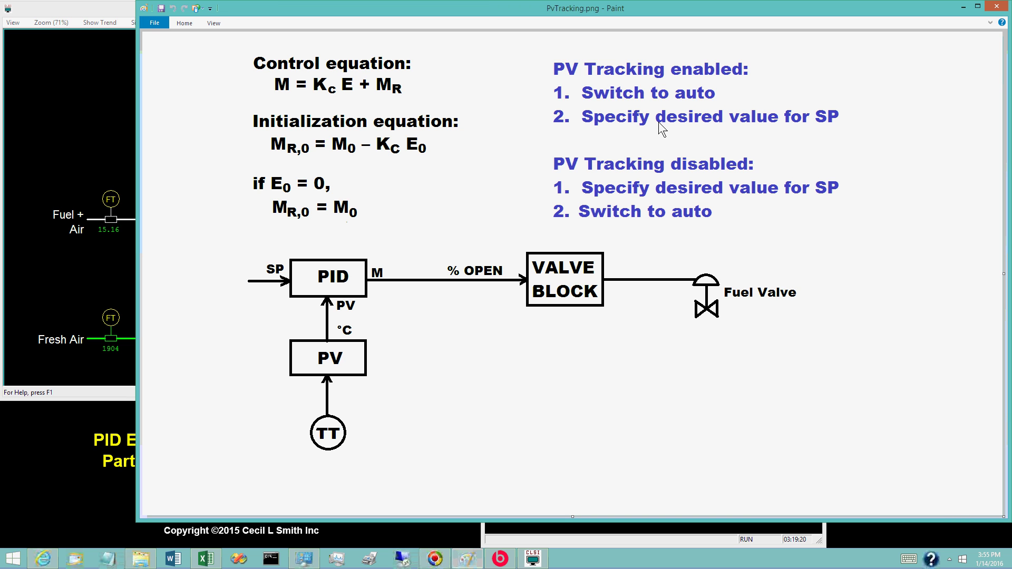
click(963, 7)
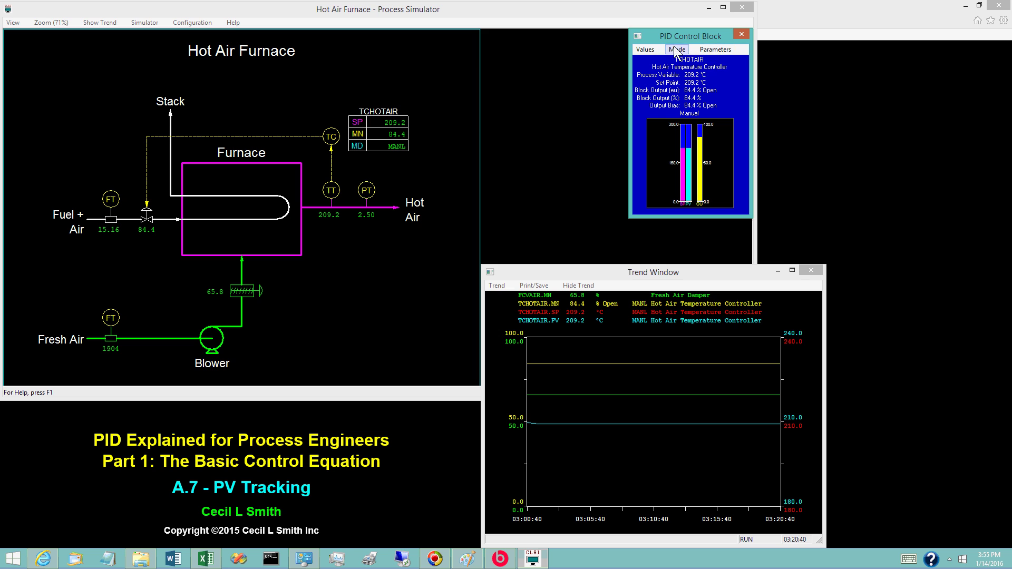
- Confirm TCHOTAIR's switch to automatic, holding set point and temperature at 209.2 °C
click(402, 146)
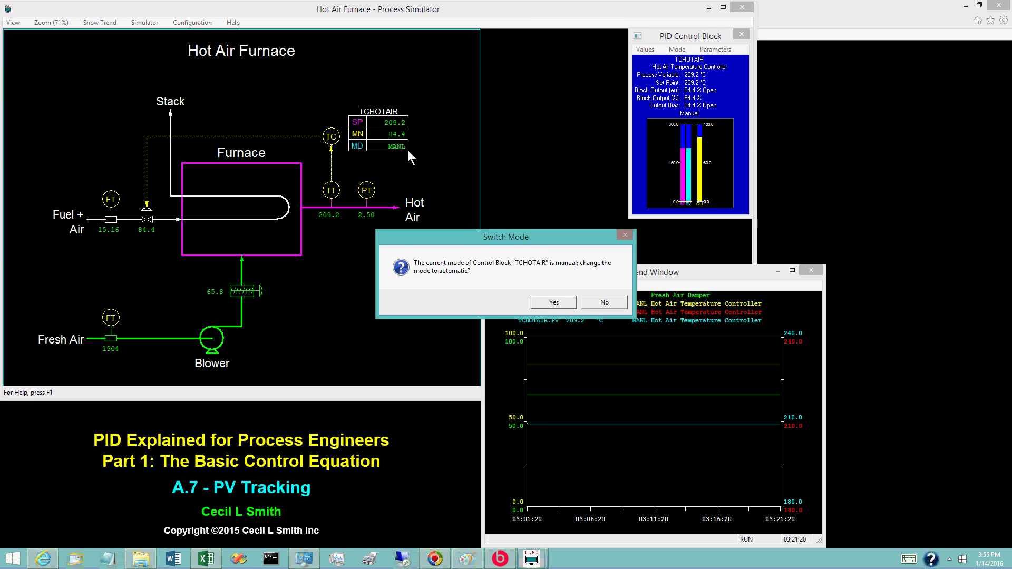
click(553, 303)
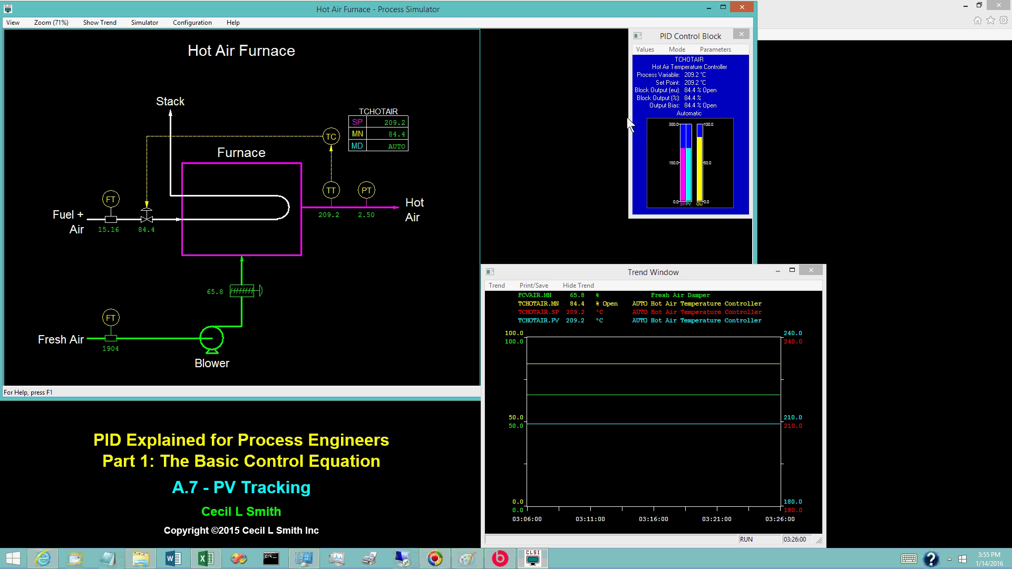
- Enter 220 °C as TCHOTAIR's new set point and let the temperature settle there
click(390, 125)
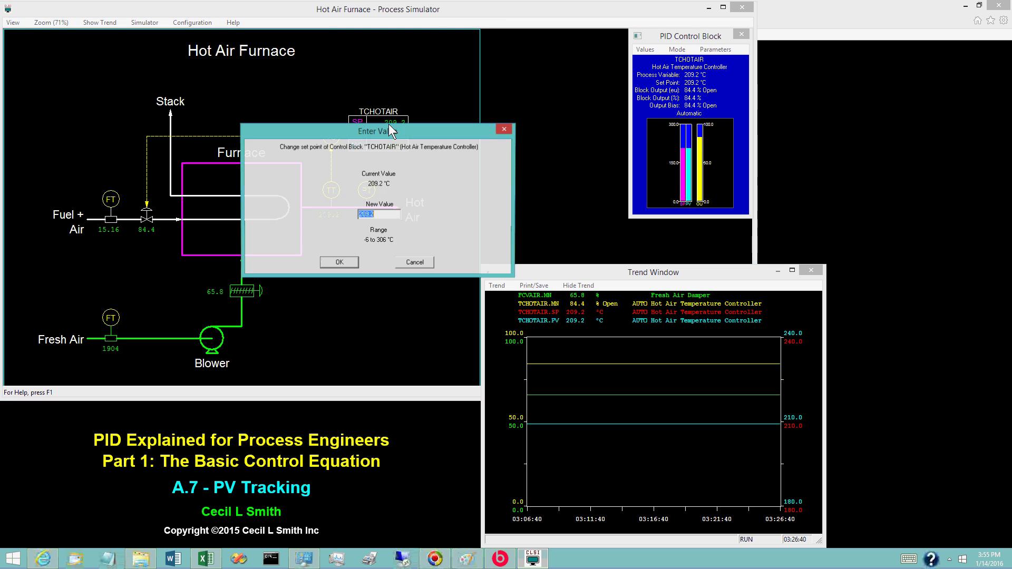
text(220)
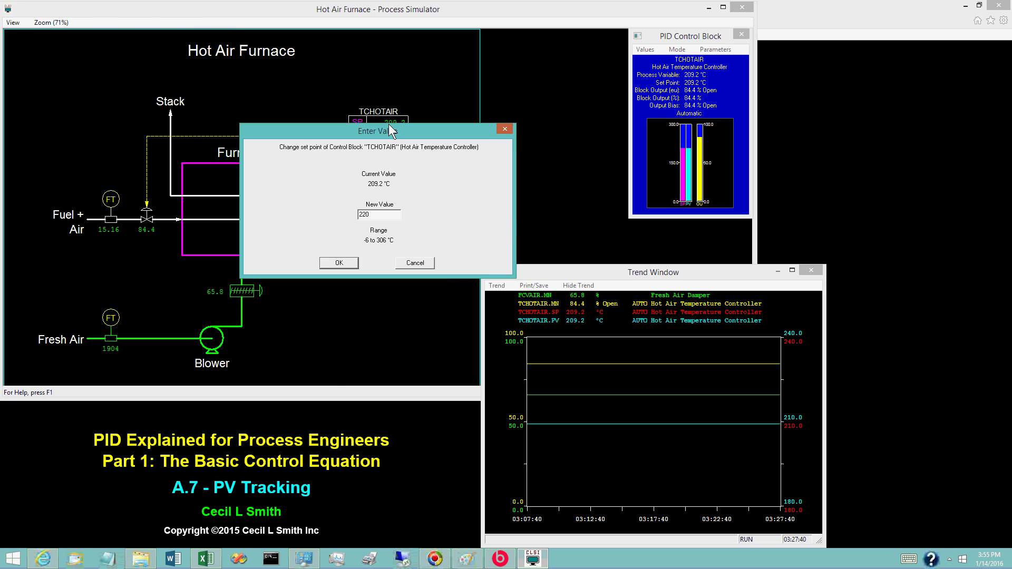
key(Return)
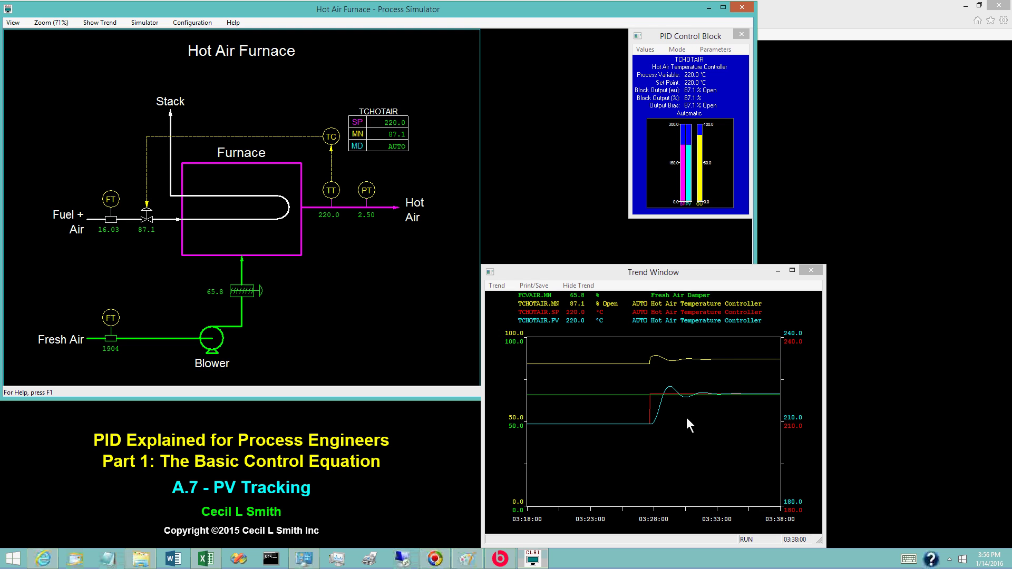
- Restore the PvTracking.png notes window in Paint from the taskbar
click(467, 559)
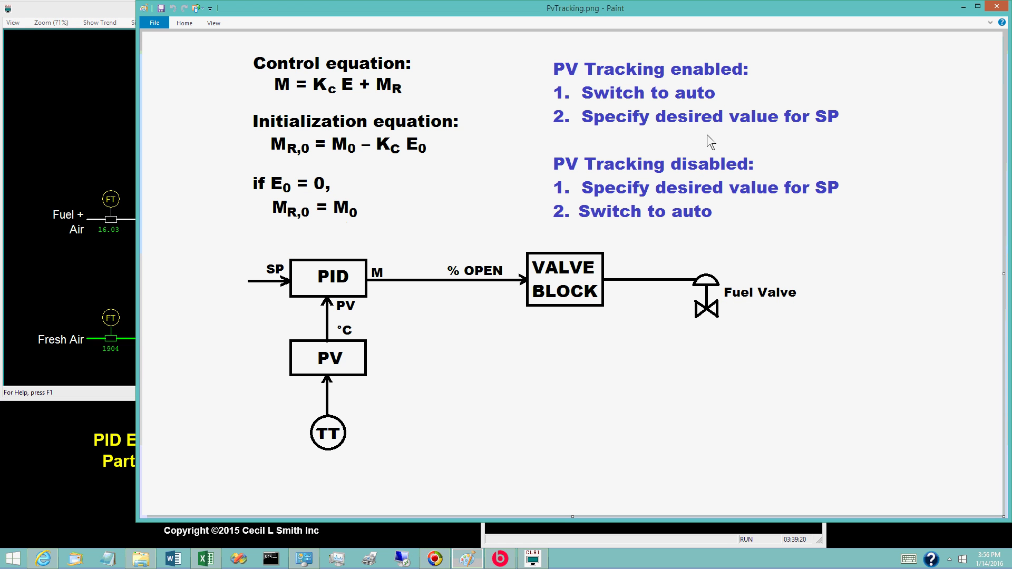